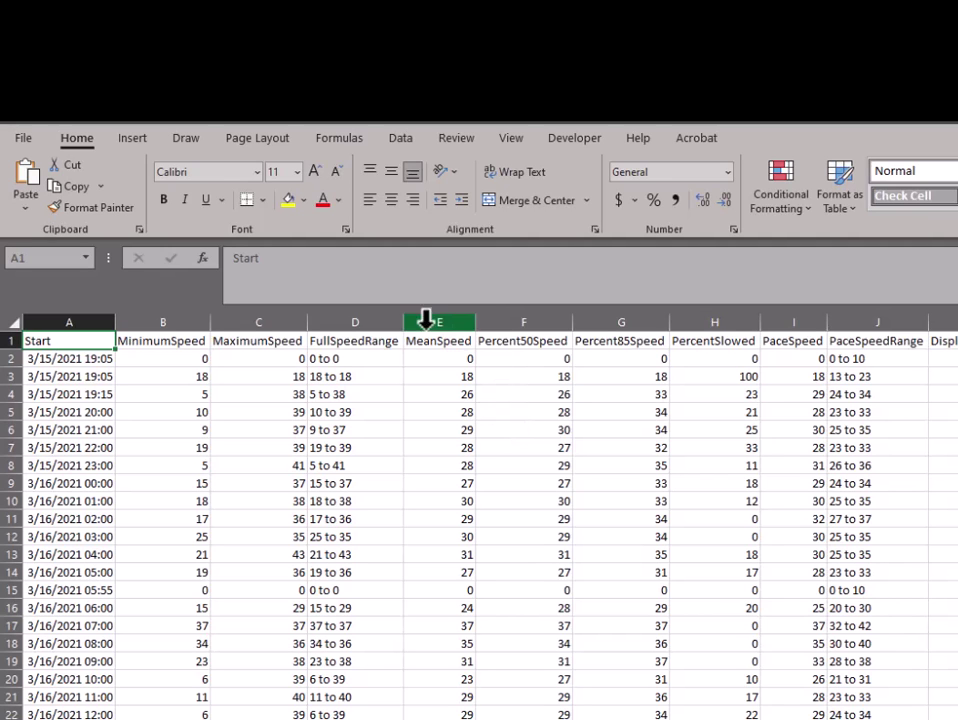
# Step: Freeze the top header row, then scroll the speed readings to confirm the titles stay visible
pyautogui.scroll(-5, 462, 410)
pyautogui.scroll(-1, 460, 414)
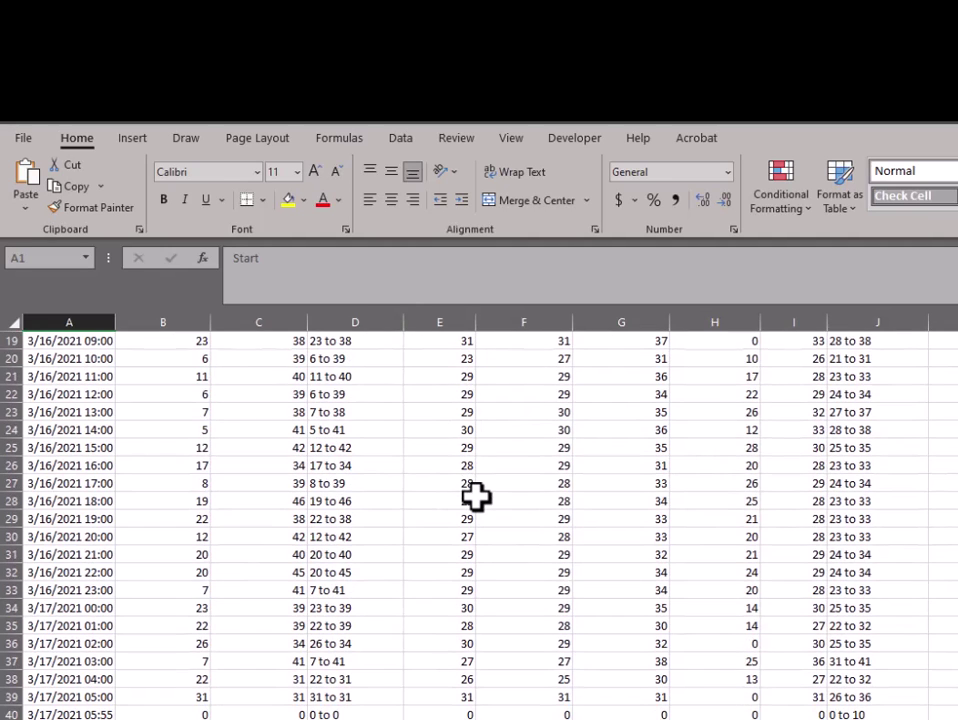
pyautogui.scroll(6, 476, 496)
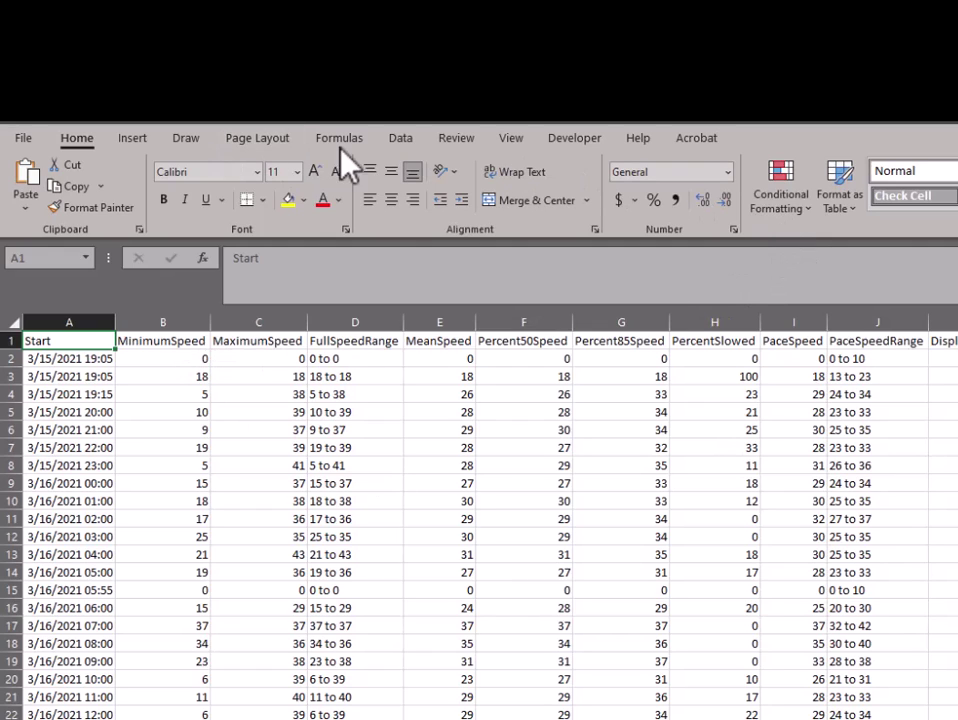
pyautogui.click(511, 140)
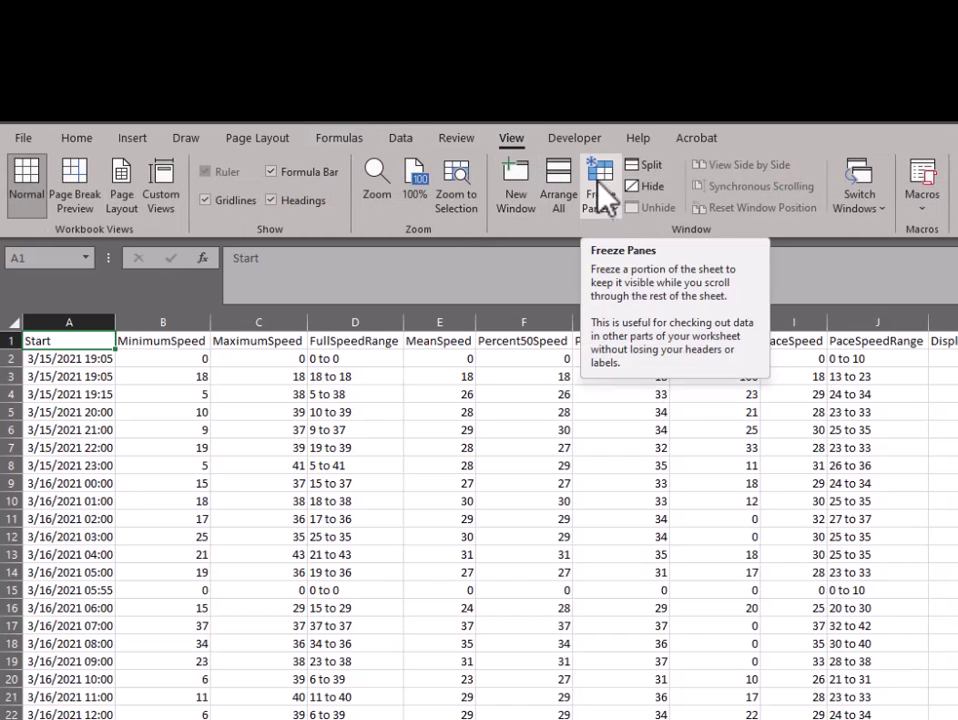
pyautogui.click(613, 222)
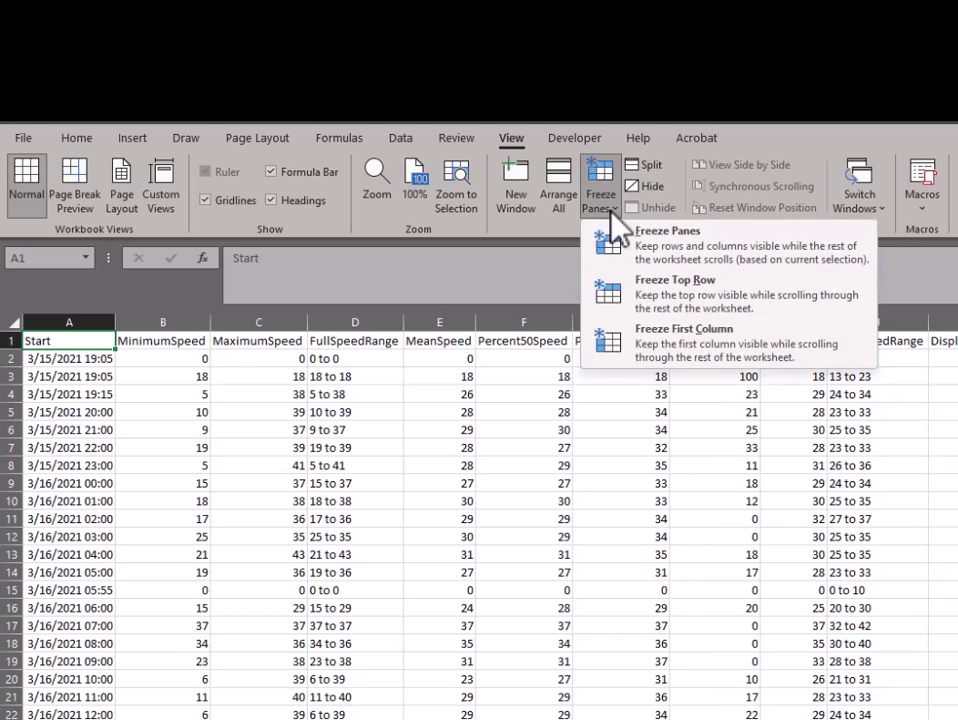
pyautogui.click(676, 300)
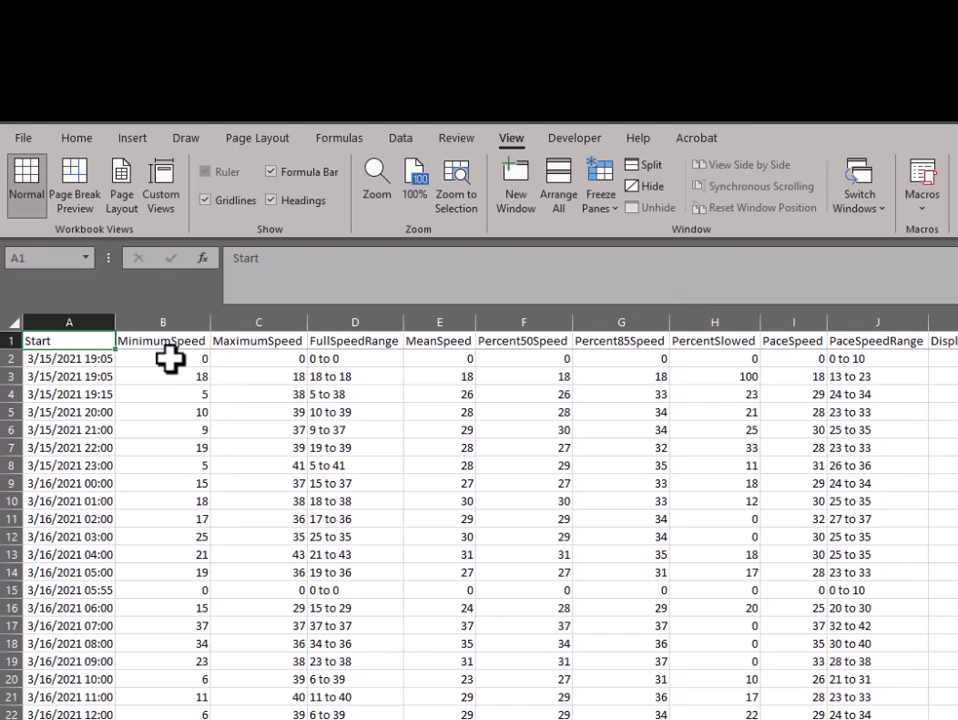
pyautogui.scroll(-5, 418, 430)
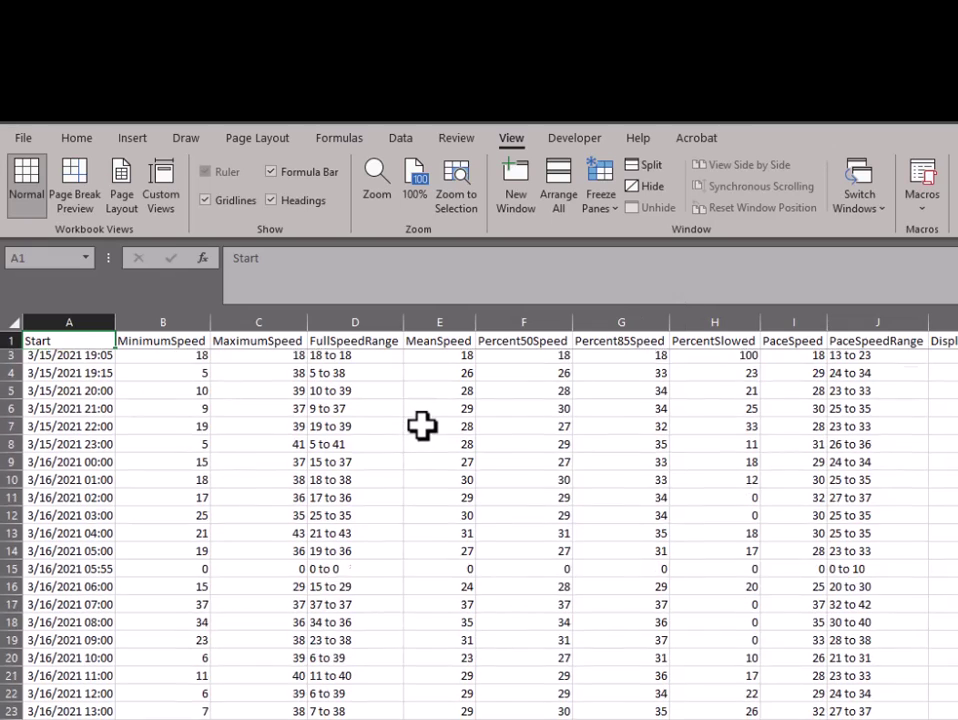
pyautogui.scroll(-7, 338, 455)
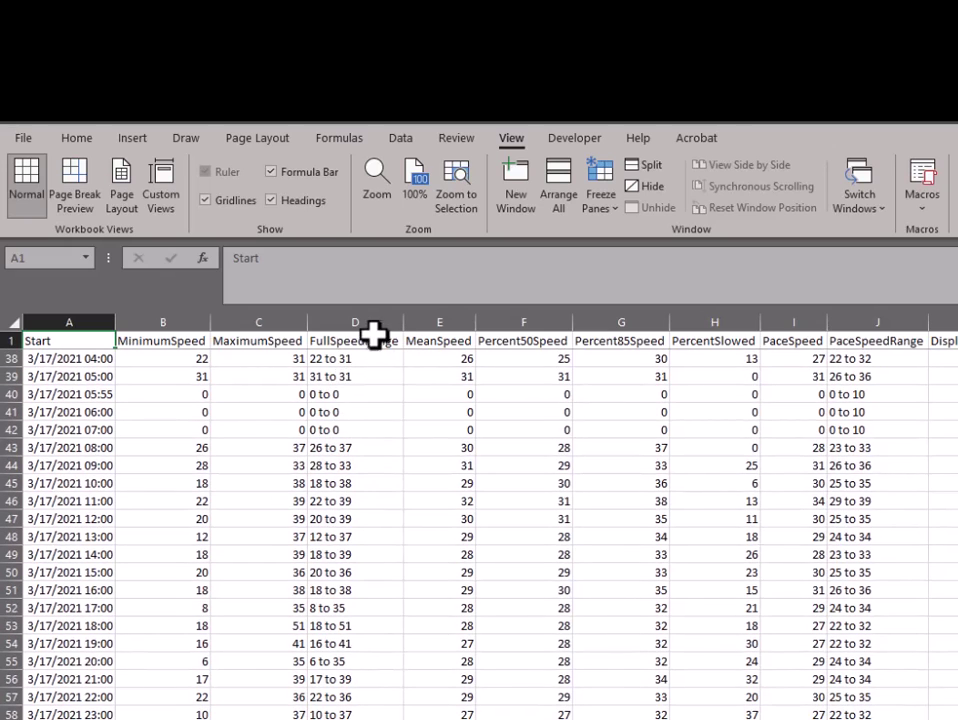
pyautogui.scroll(12, 411, 483)
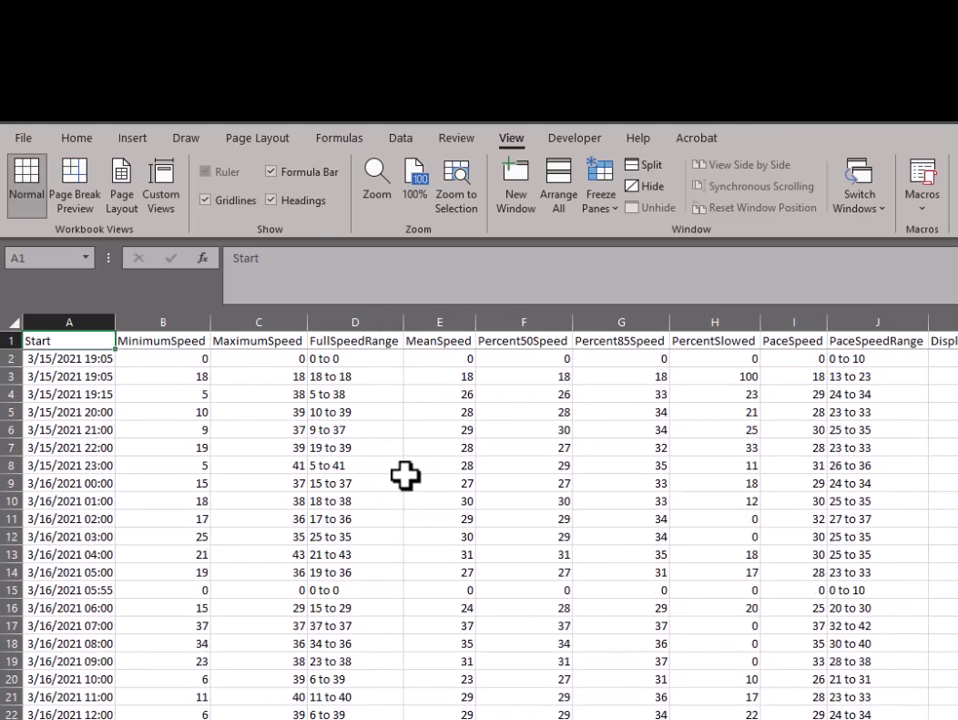
# Step: Freeze the first (Start) column, scroll right and back to test, then unfreeze all panes
pyautogui.click(603, 205)
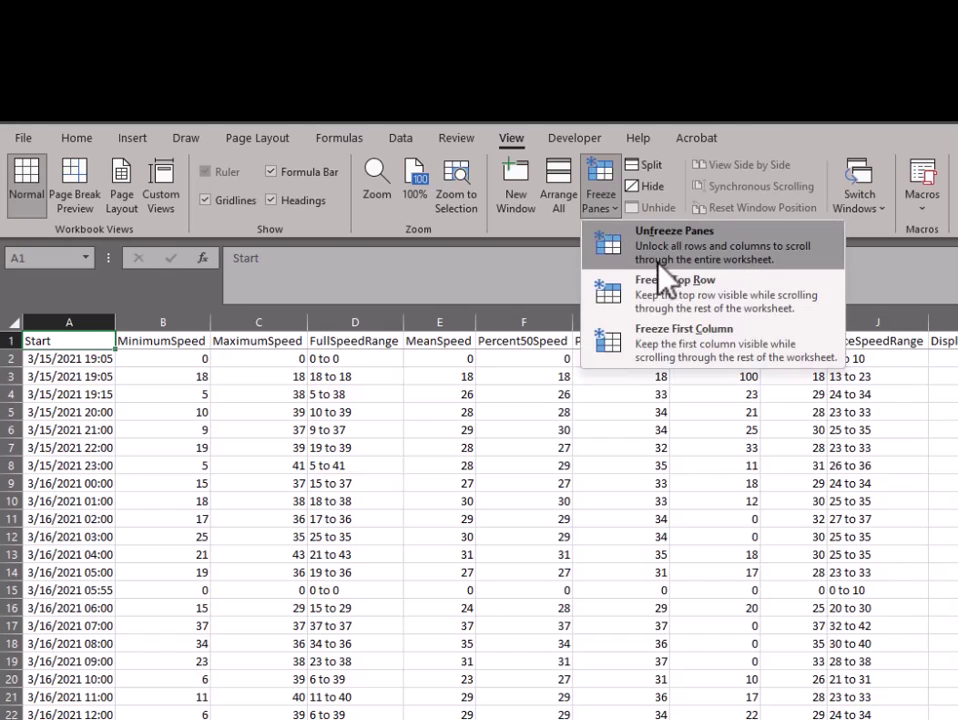
pyautogui.click(604, 210)
pyautogui.click(606, 210)
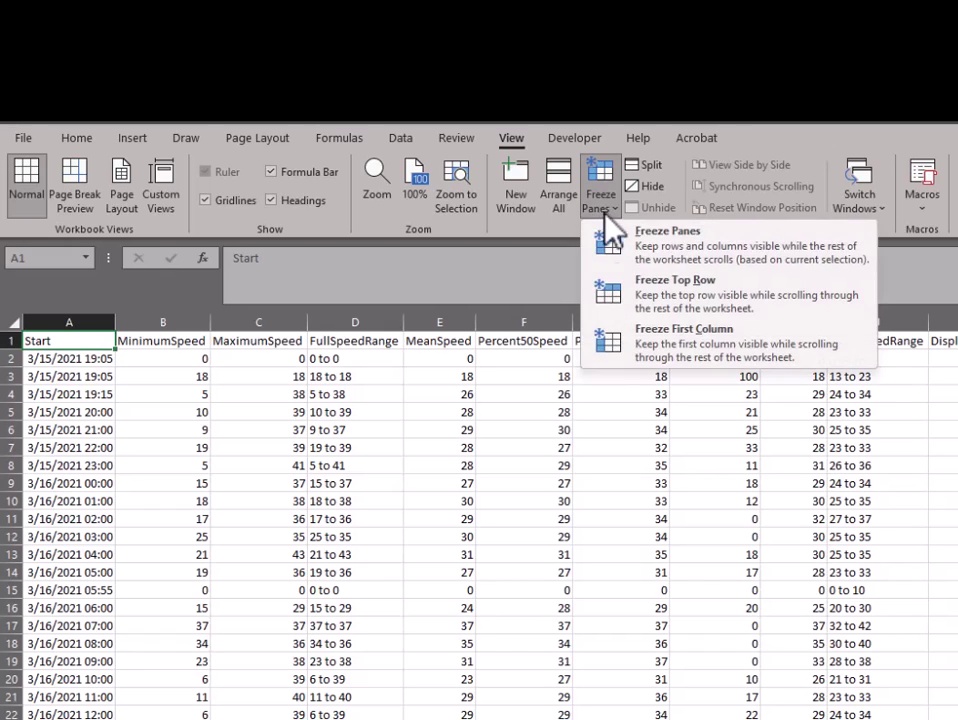
pyautogui.click(690, 350)
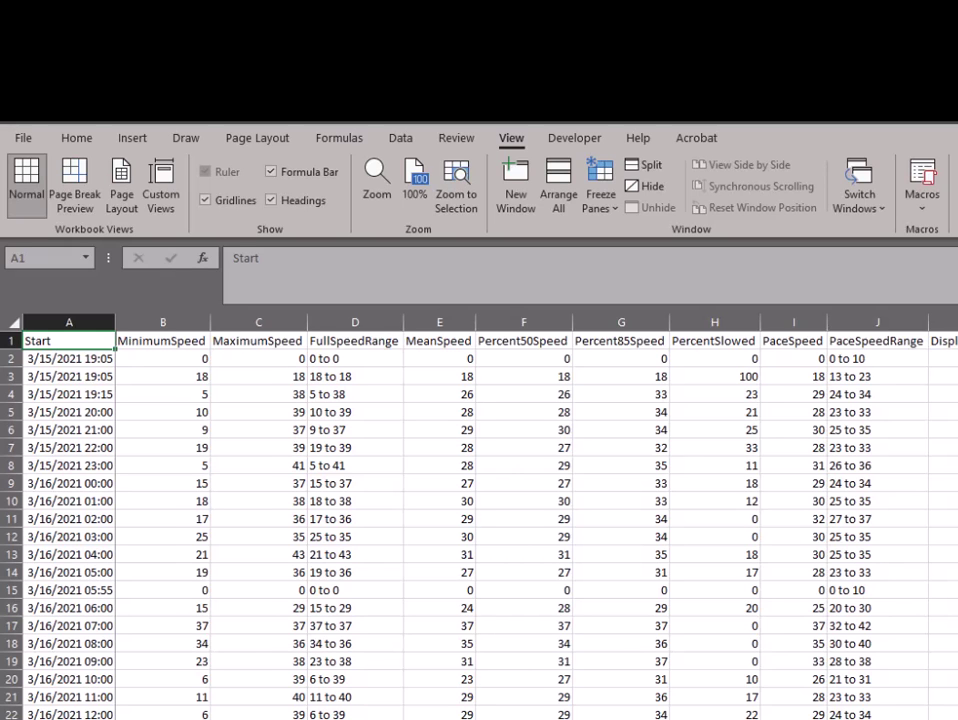
pyautogui.hscroll(6, 500, 520)
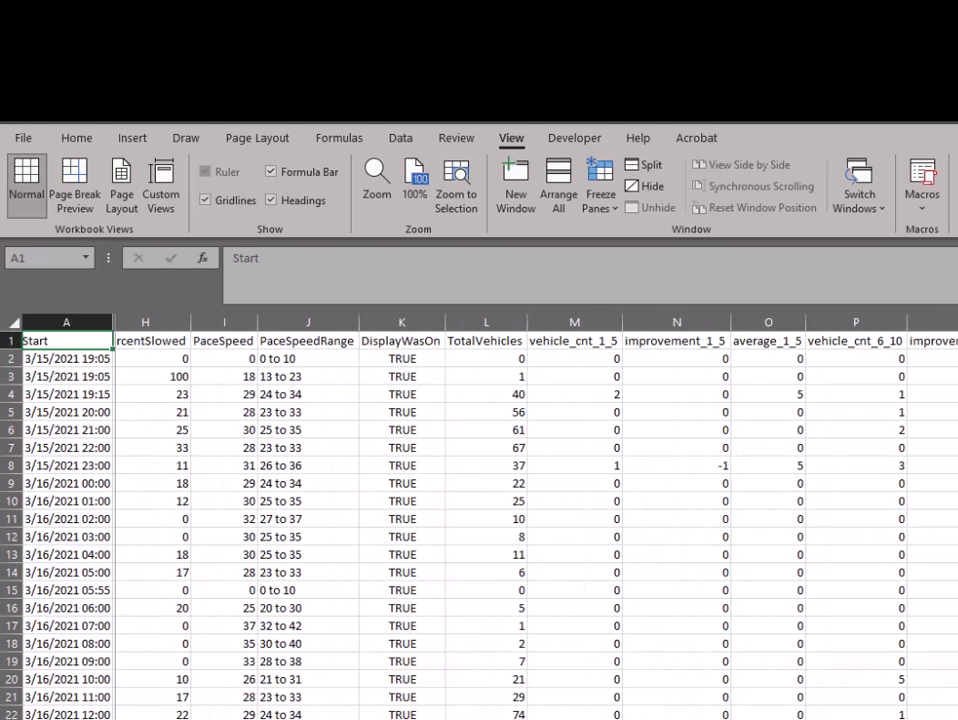
pyautogui.hscroll(-1, 400, 520)
pyautogui.click(604, 200)
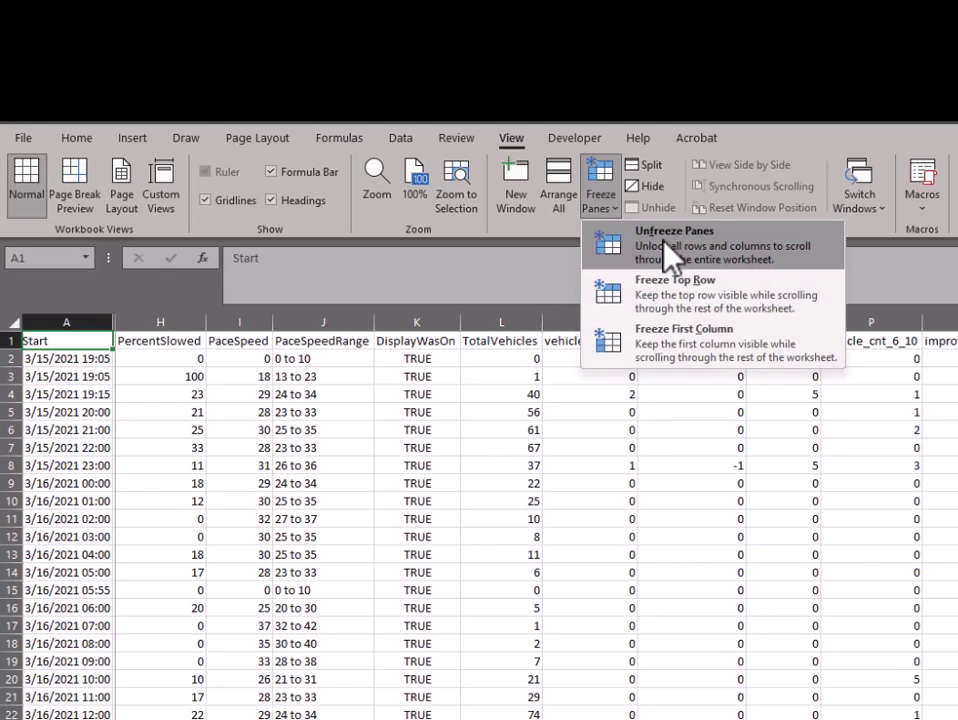
pyautogui.click(672, 245)
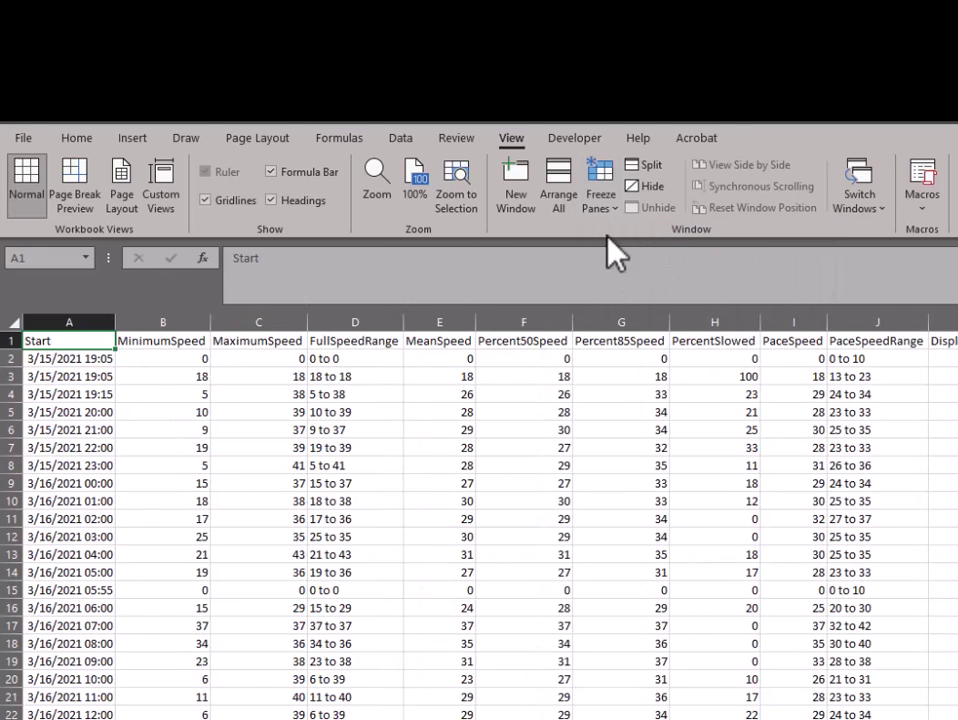
# Step: Freeze panes at cell B2 so row 1 and column A stay fixed
pyautogui.click(607, 205)
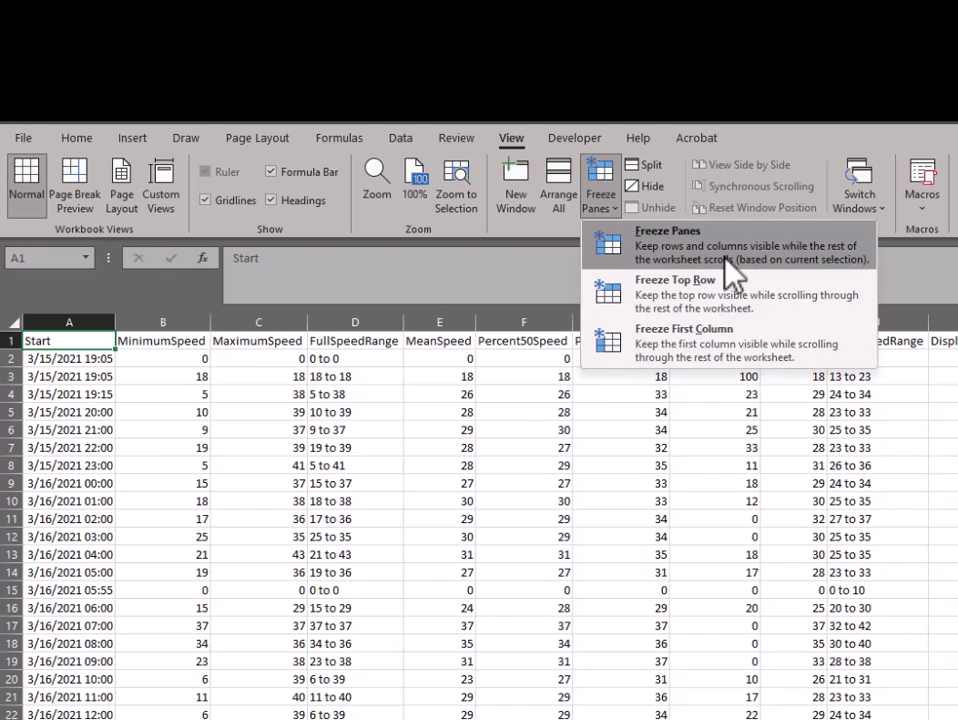
pyautogui.click(609, 220)
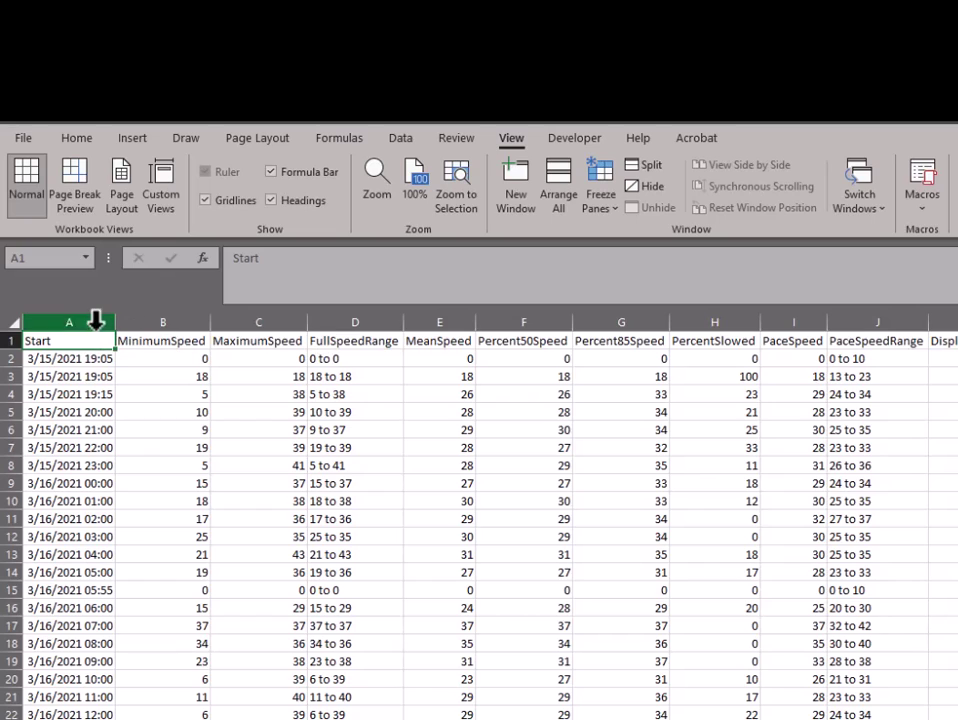
pyautogui.click(161, 363)
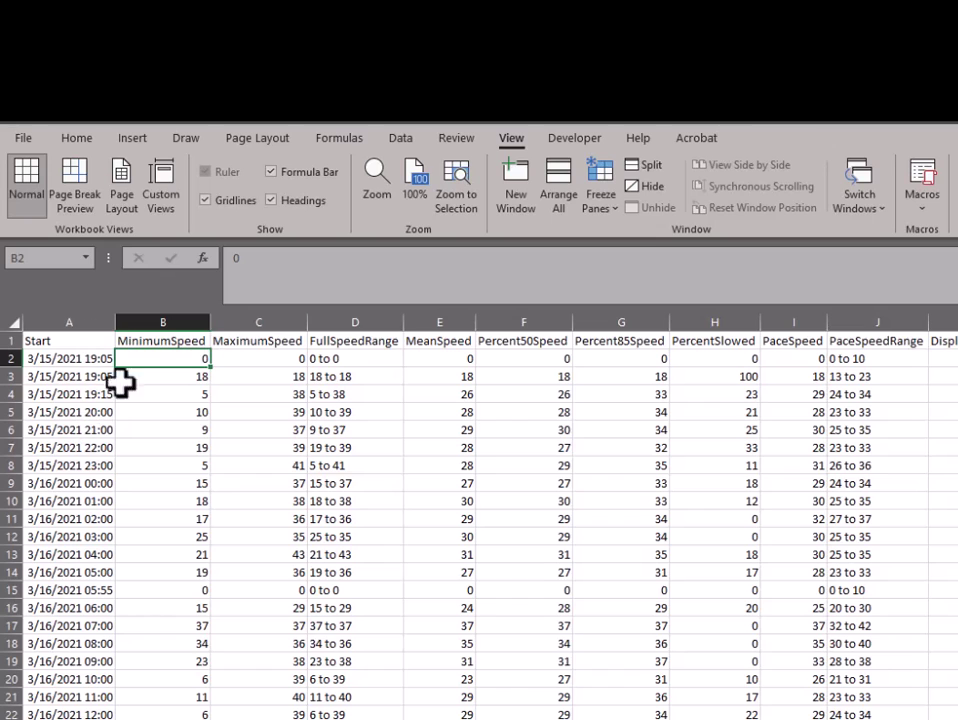
pyautogui.click(603, 205)
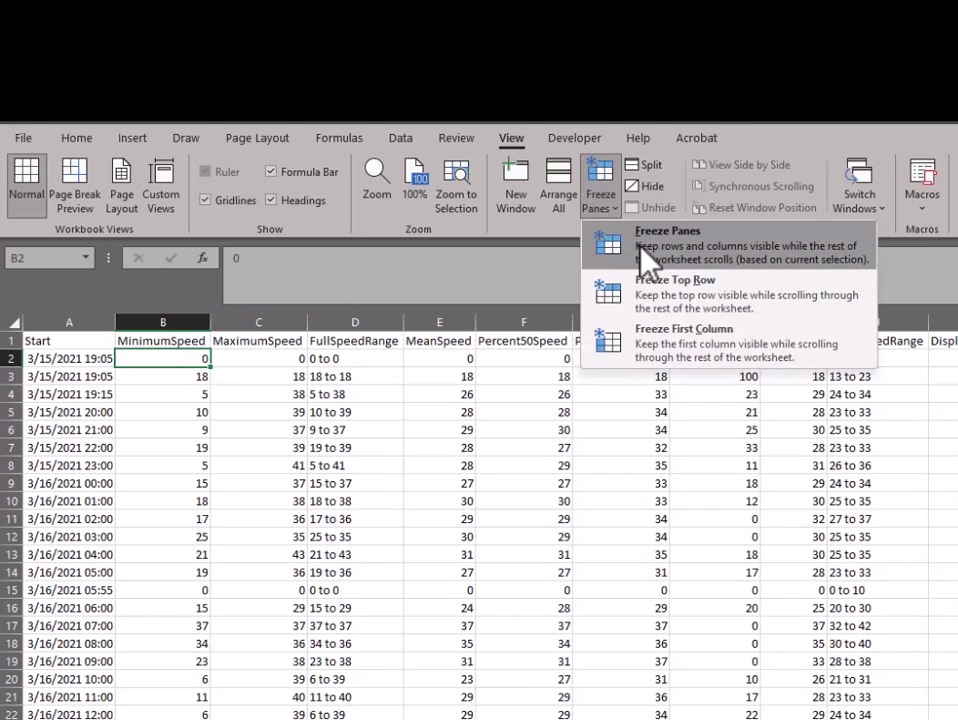
pyautogui.click(636, 272)
# Step: Scroll down, up, right and left to verify the header row and Start column stay put
pyautogui.scroll(-5, 175, 401)
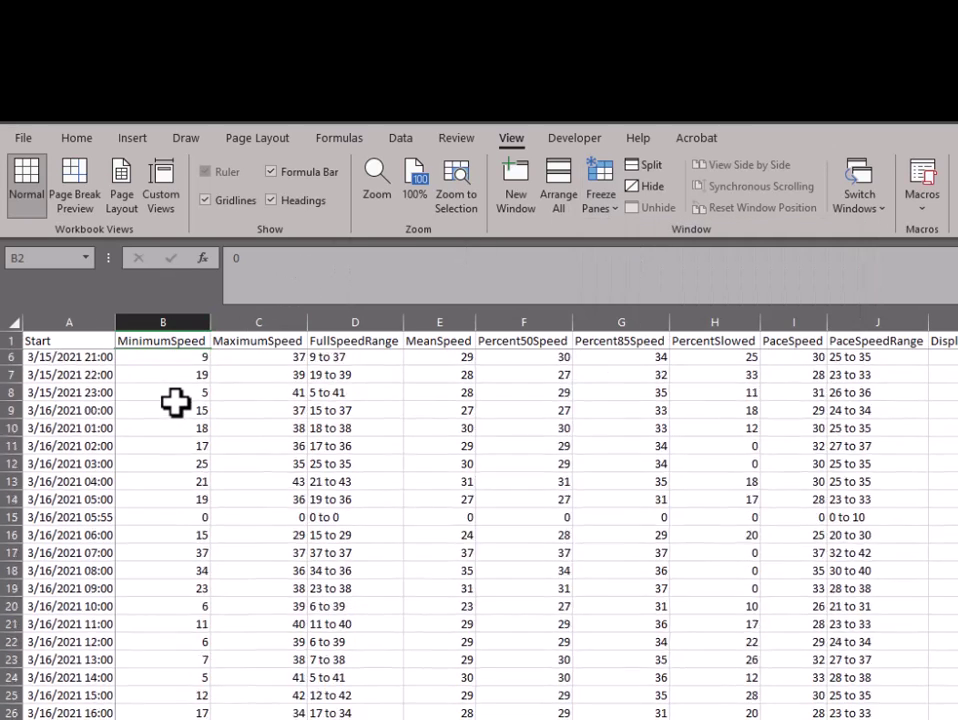
pyautogui.scroll(-4, 175, 401)
pyautogui.scroll(8, 175, 401)
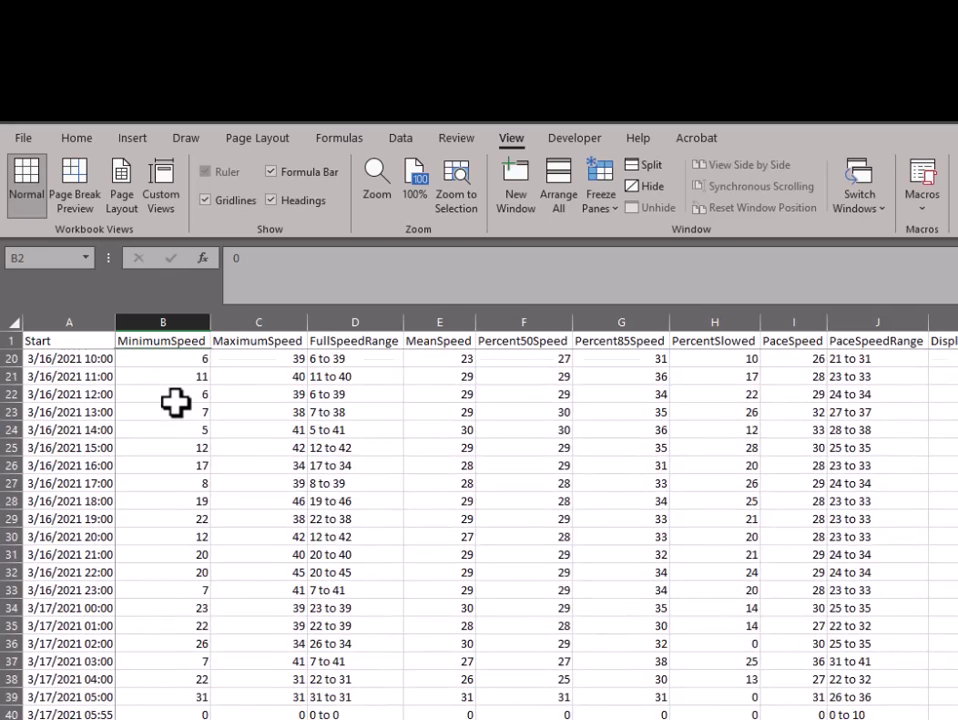
pyautogui.scroll(1, 175, 401)
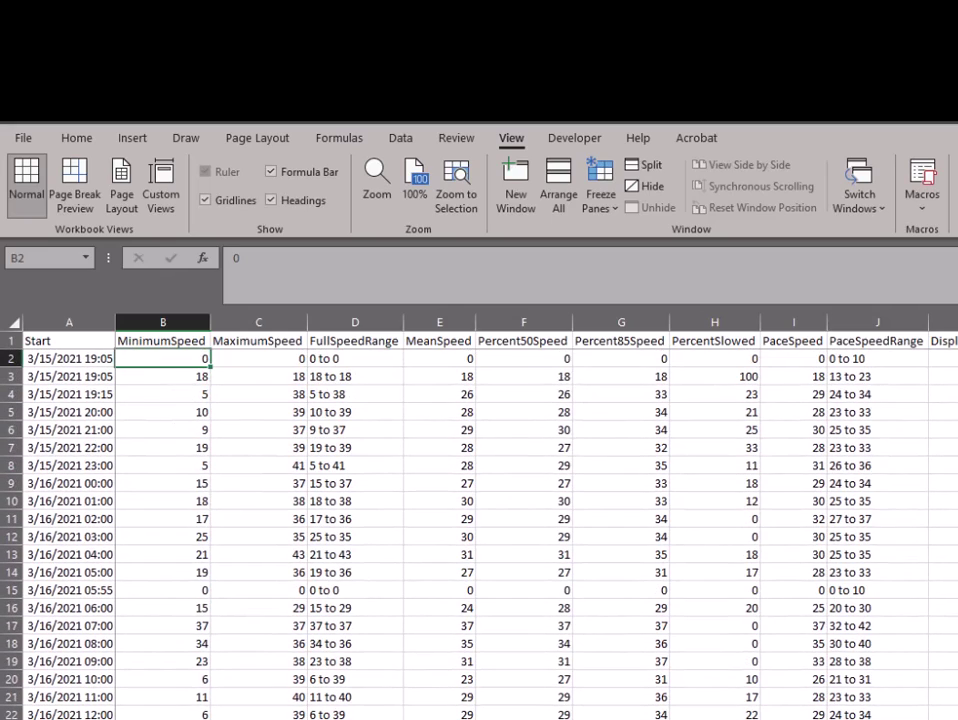
pyautogui.hscroll(5, 537, 530)
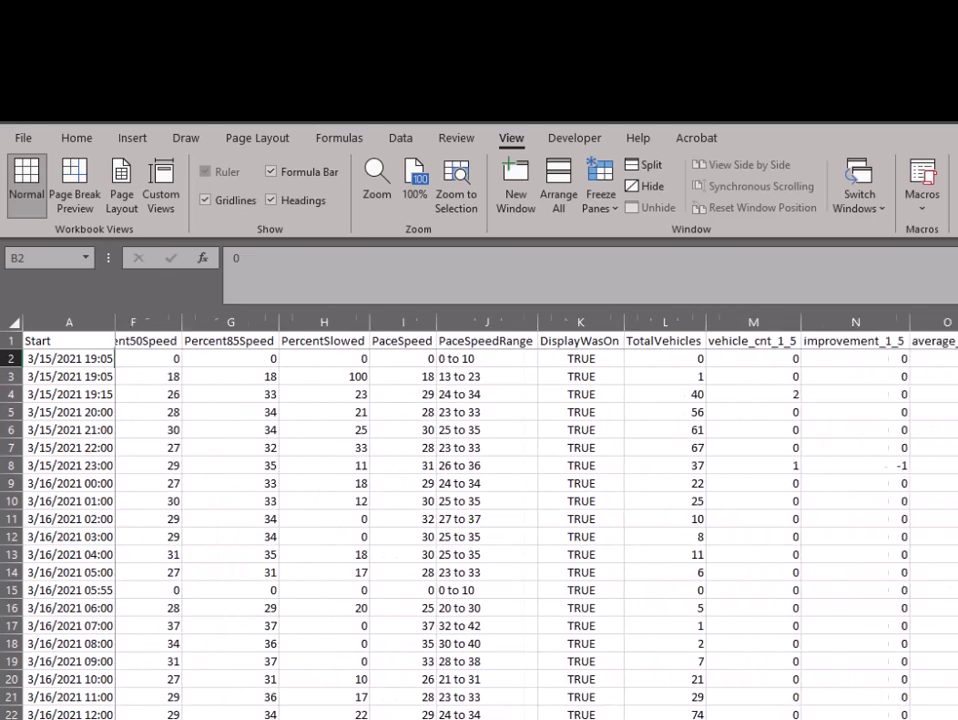
pyautogui.hscroll(-3, 537, 530)
pyautogui.hscroll(-2, 537, 530)
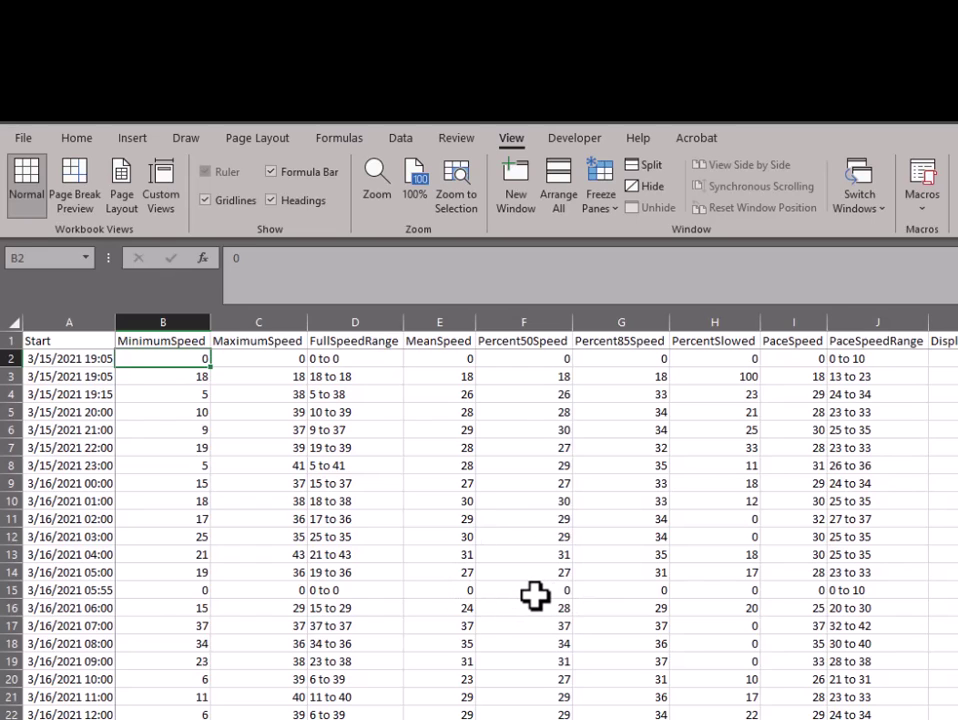
pyautogui.click(610, 208)
# Step: Unfreeze the panes and select cell A19 as the split point
pyautogui.click(669, 256)
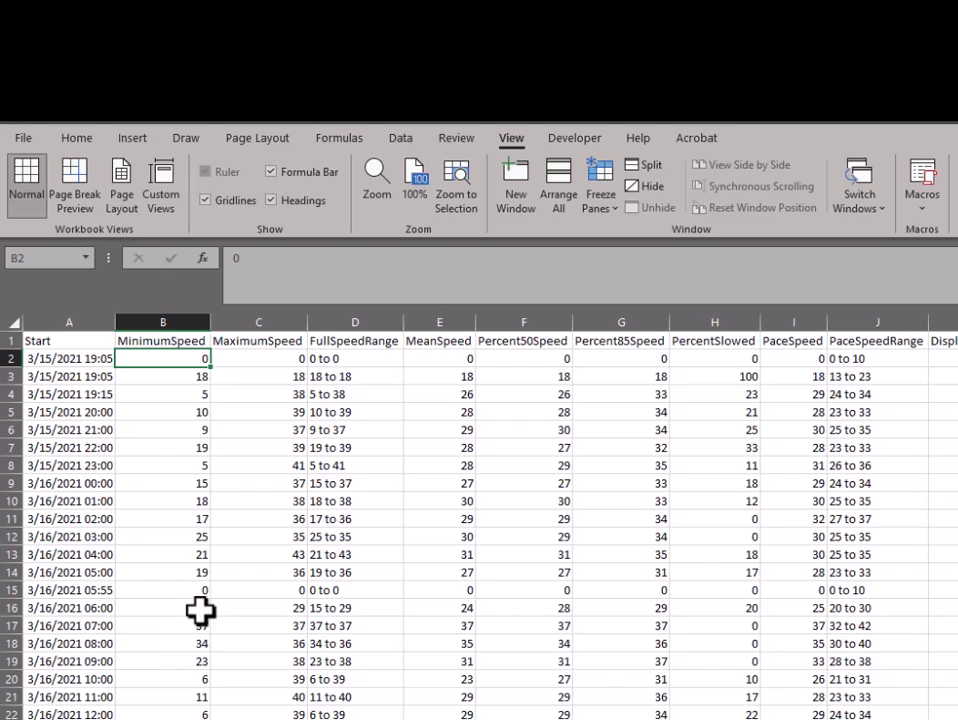
pyautogui.click(66, 318)
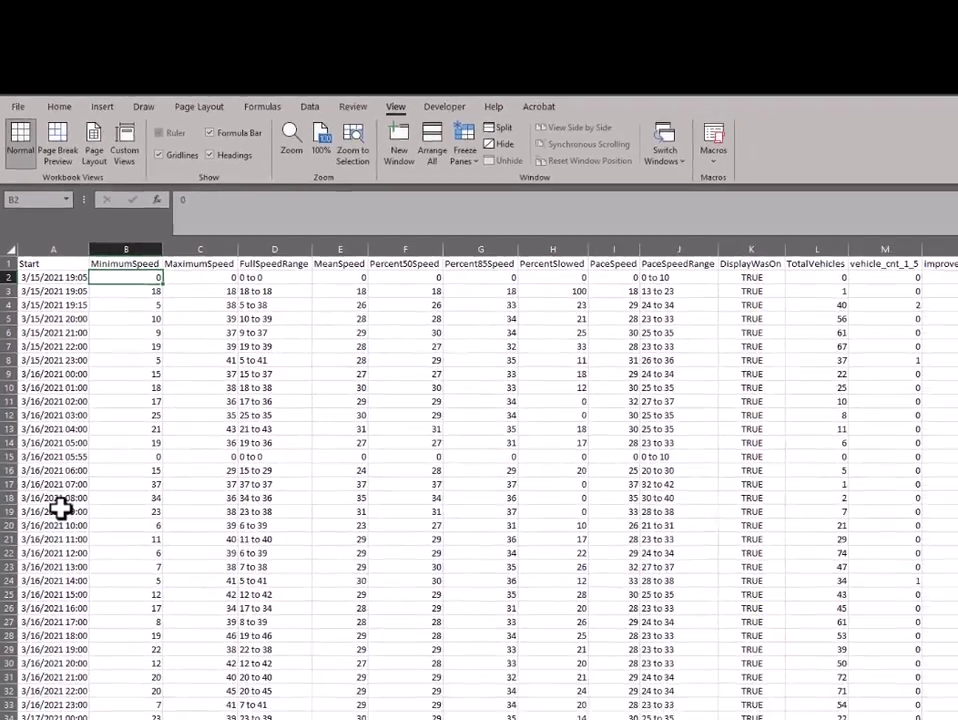
pyautogui.click(60, 510)
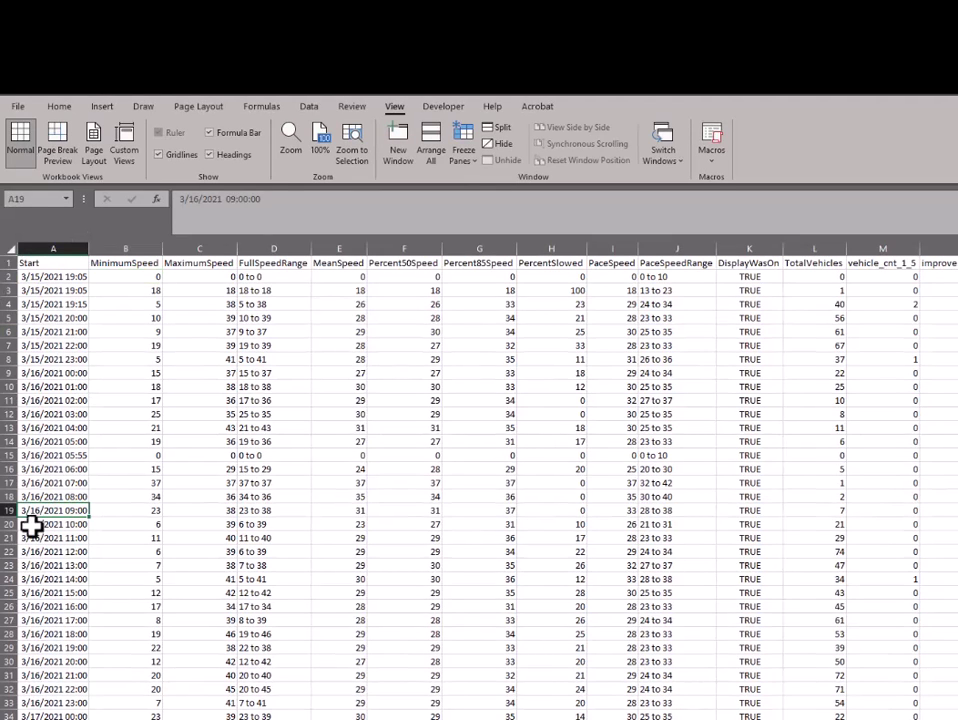
# Step: Split the window above row 19 and drag each pane's scrollbar to scroll them independently
pyautogui.click(505, 129)
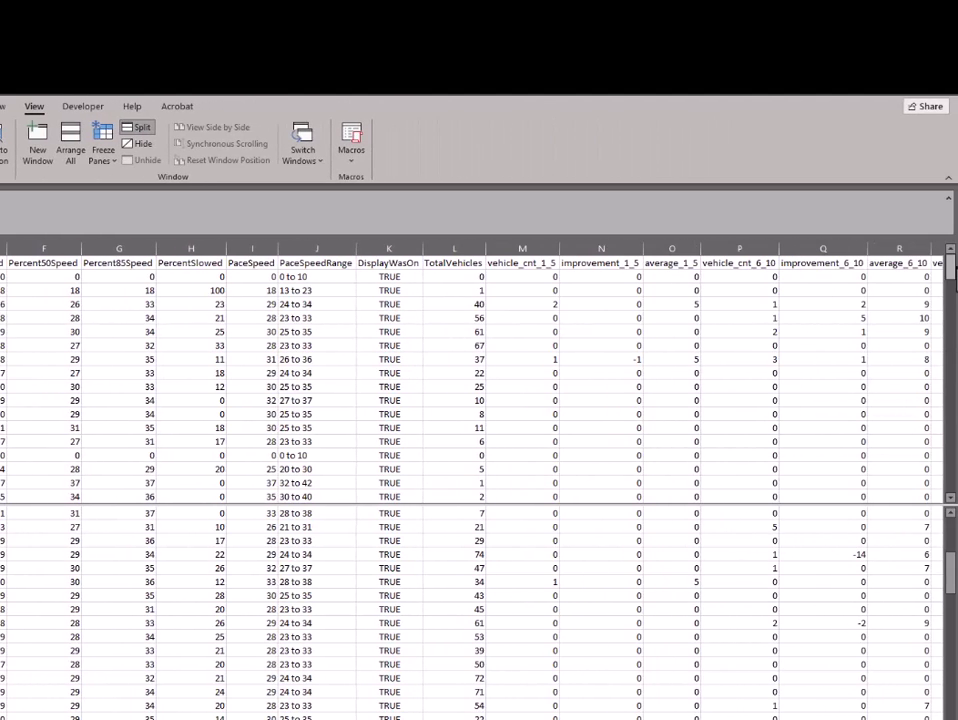
pyautogui.moveTo(953, 270); pyautogui.dragTo(951, 321)
pyautogui.moveTo(951, 577); pyautogui.dragTo(952, 512)
pyautogui.moveTo(950, 331); pyautogui.dragTo(951, 257)
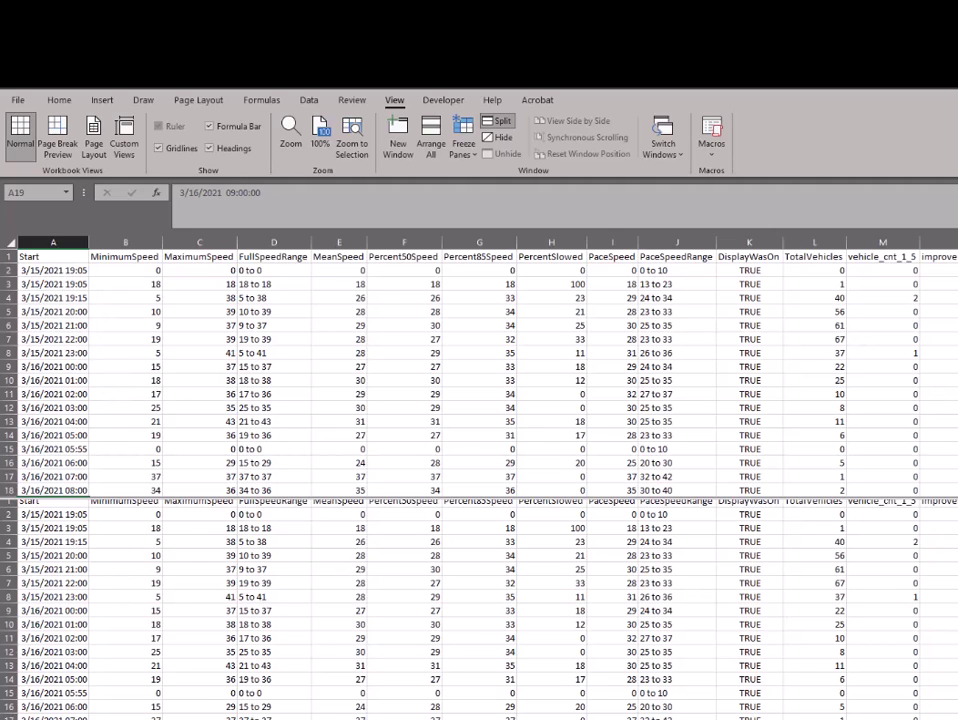
# Step: Scroll the lower pane, drag the split bar up, then double-click it to remove the split
pyautogui.scroll(-20, 479, 610)
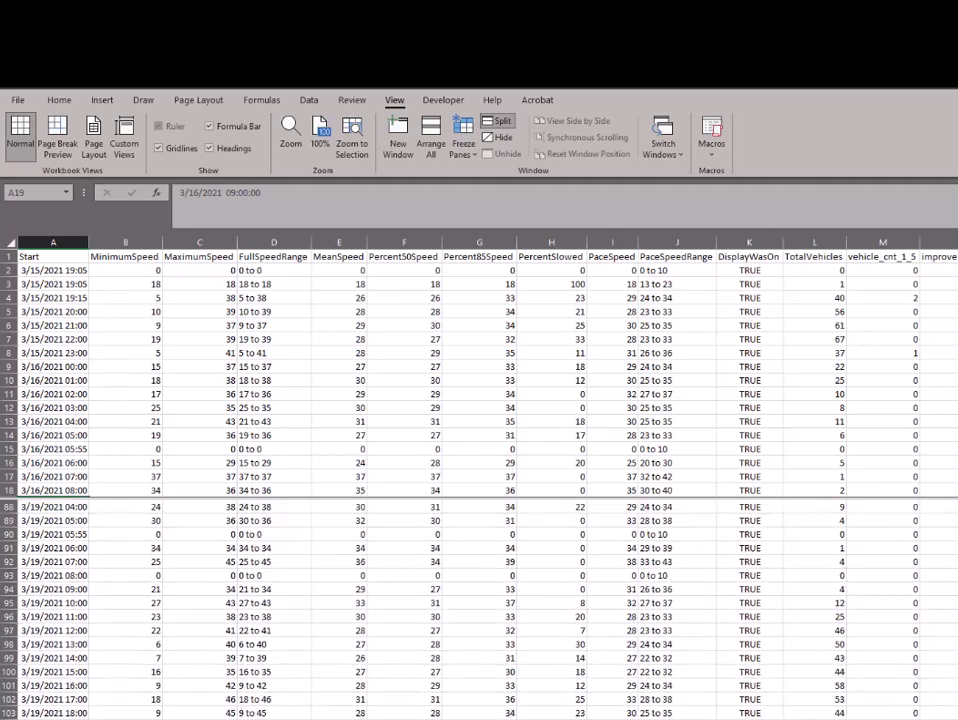
pyautogui.scroll(-12, 479, 610)
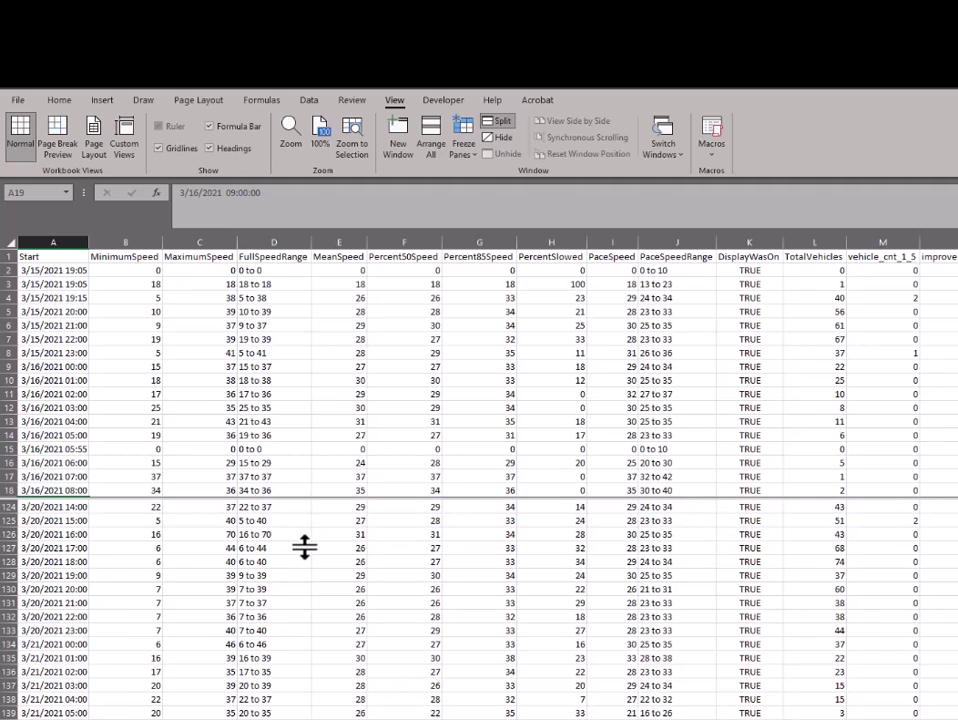
pyautogui.moveTo(305, 547); pyautogui.dragTo(305, 444)
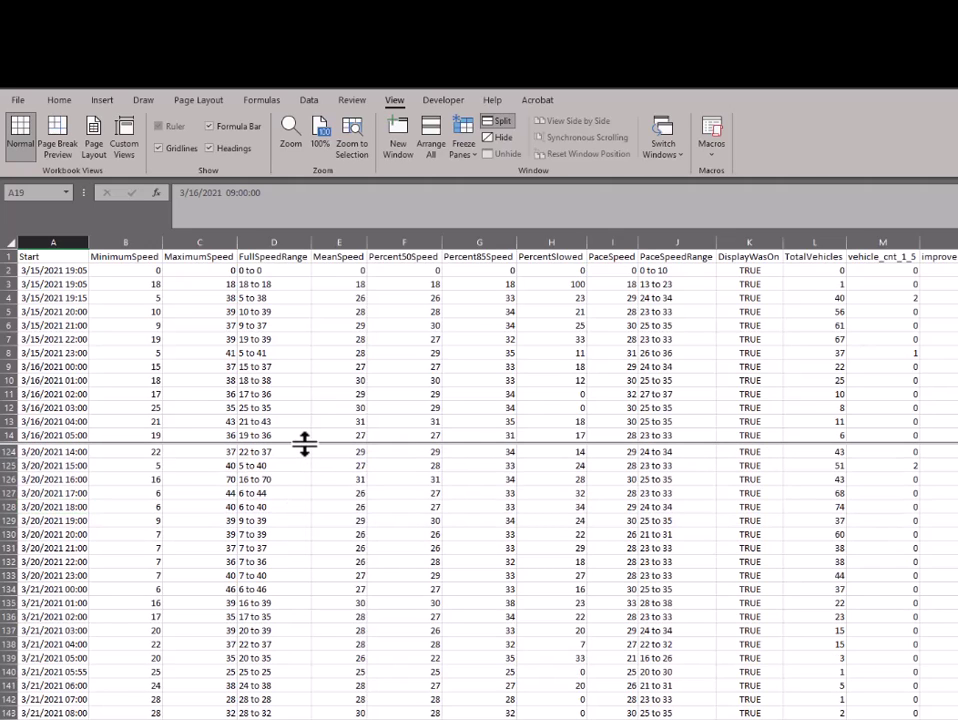
pyautogui.doubleClick(305, 444)
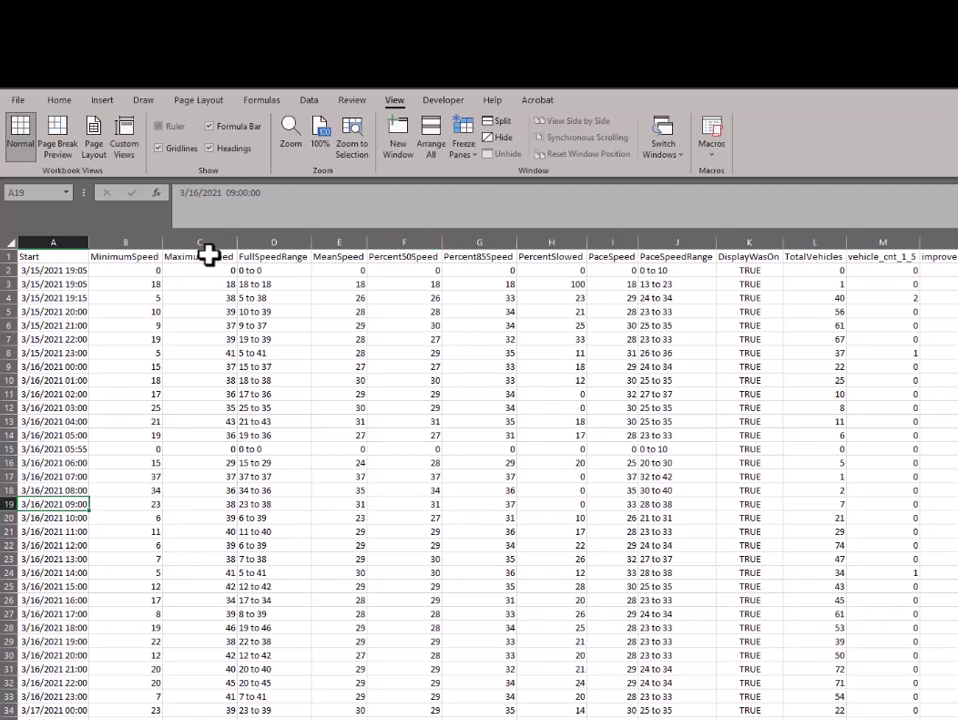
pyautogui.click(492, 256)
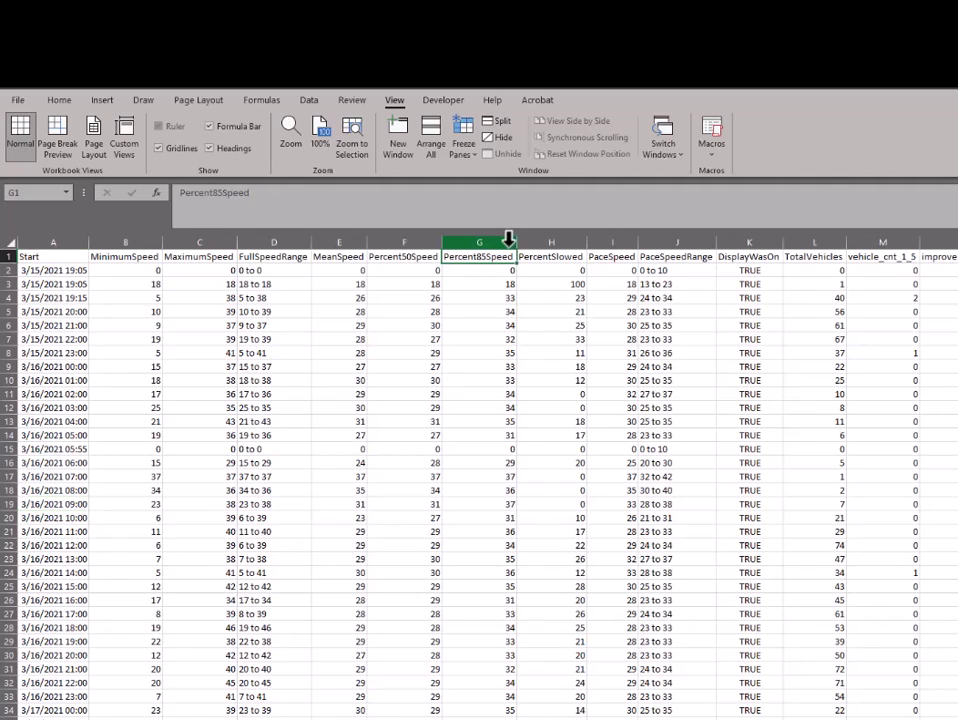
pyautogui.click(490, 260)
pyautogui.click(505, 130)
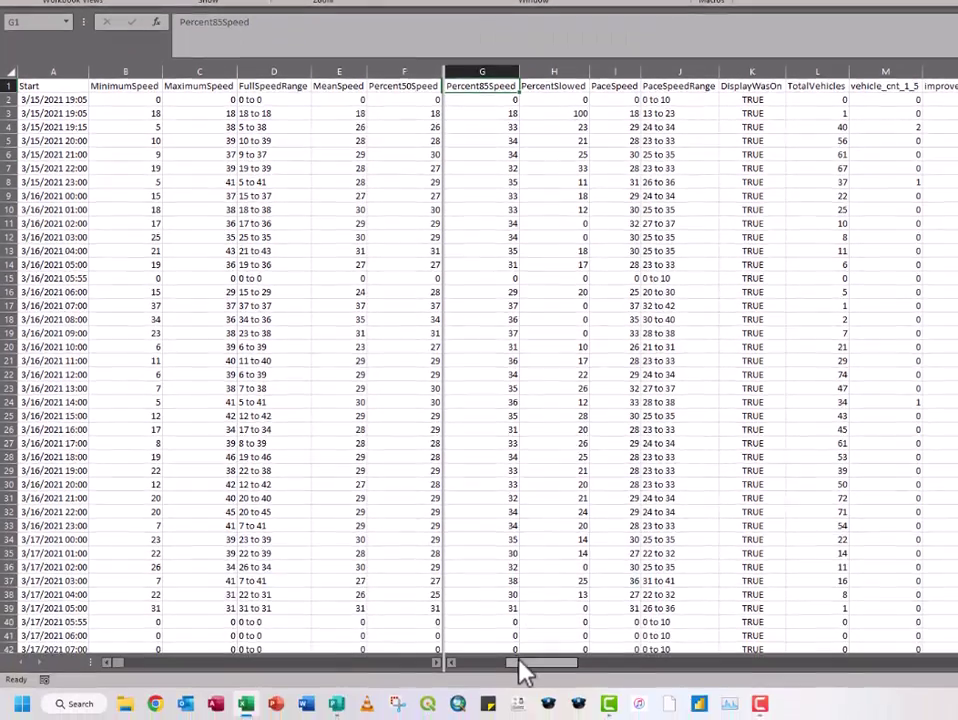
pyautogui.moveTo(522, 719); pyautogui.dragTo(497, 719)
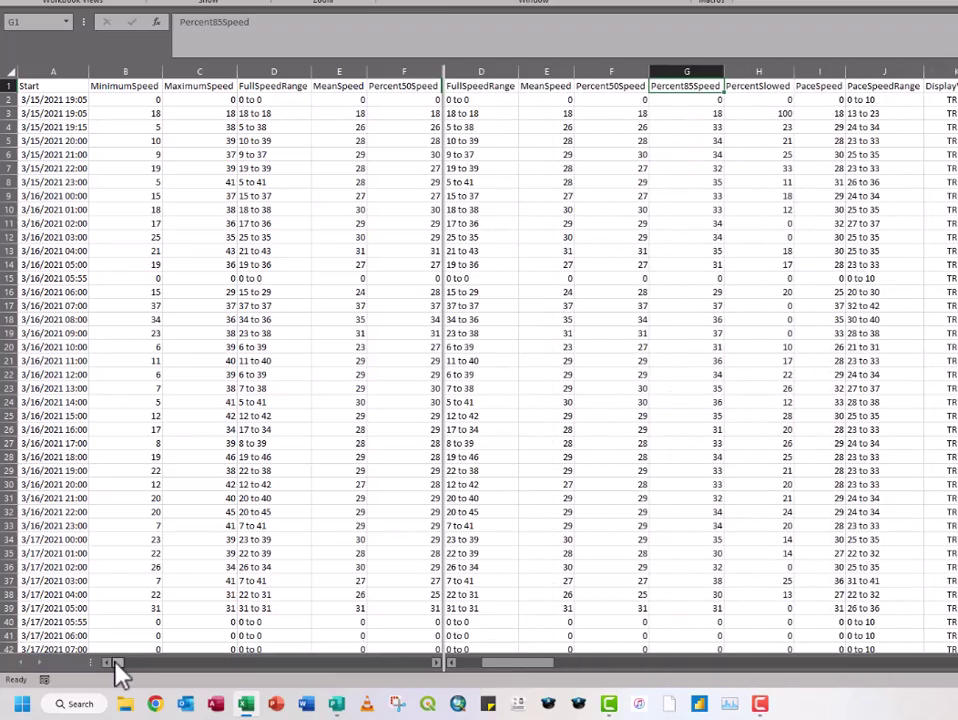
pyautogui.moveTo(117, 663)
pyautogui.mouseDown()
pyautogui.moveTo(128, 663)
pyautogui.moveTo(118, 663)
pyautogui.mouseUp()
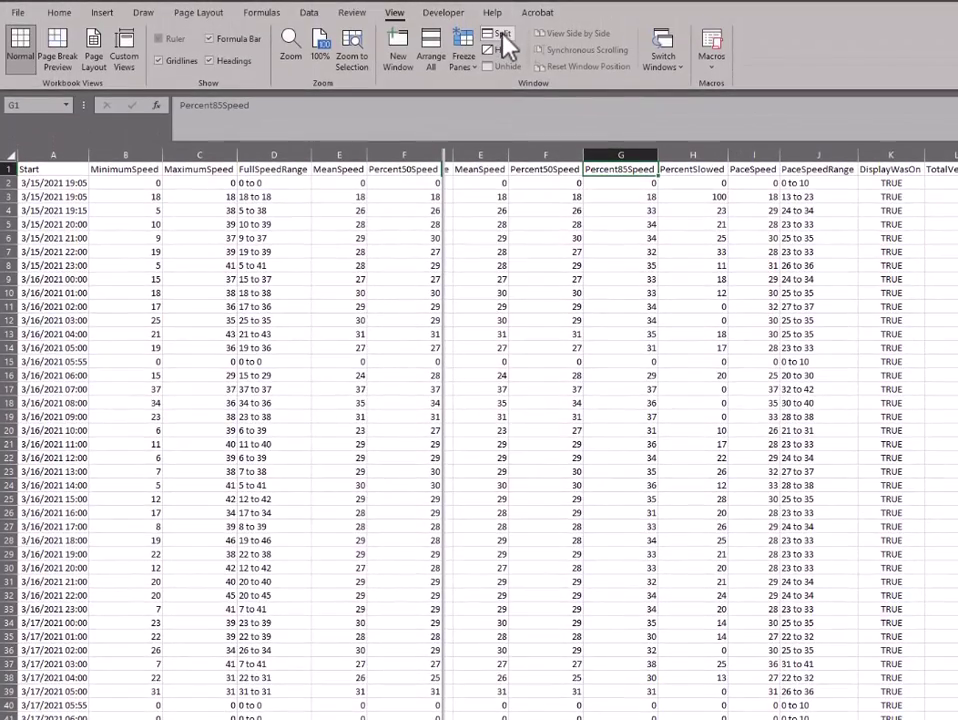
pyautogui.click(500, 34)
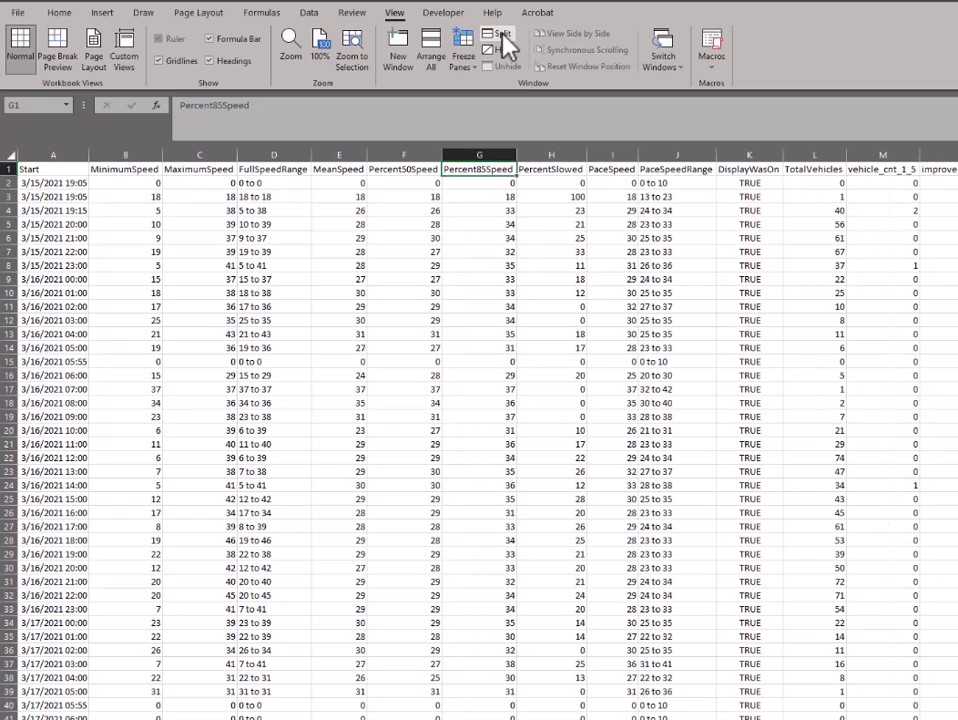
# Step: Split the sheet at G20 into four panes and drag their vertical and horizontal scrollbars separately
pyautogui.click(473, 432)
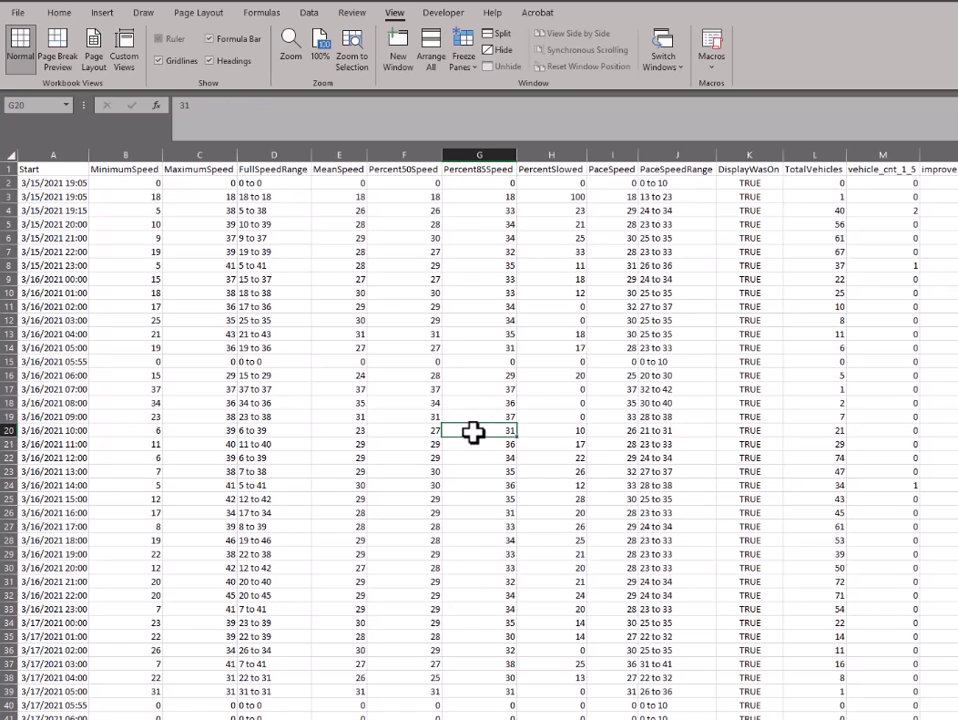
pyautogui.click(503, 40)
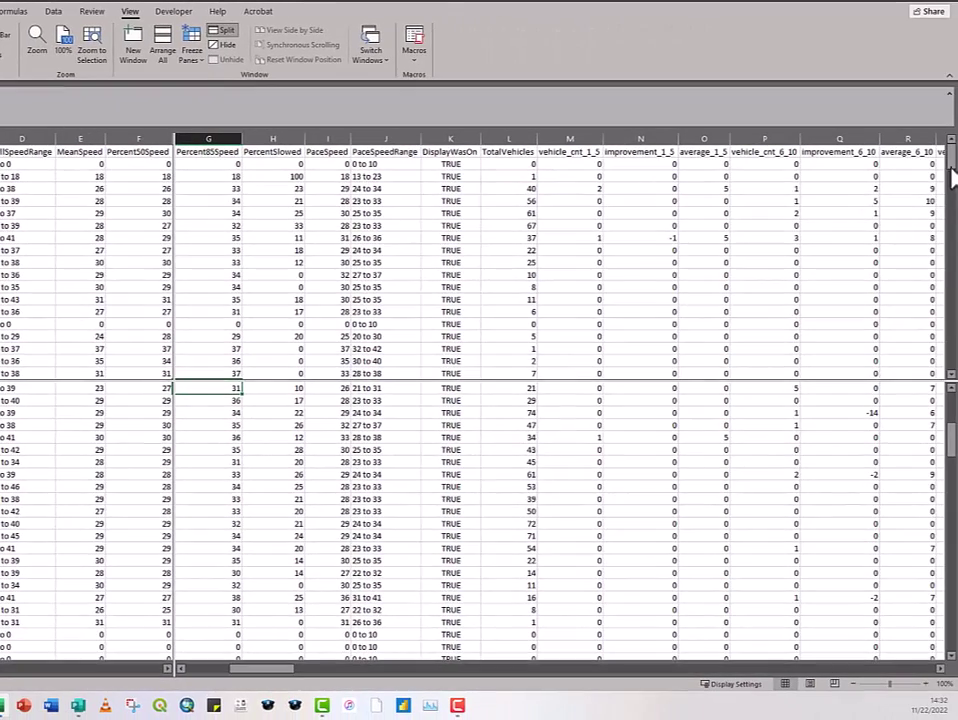
pyautogui.click(953, 168)
pyautogui.moveTo(953, 168)
pyautogui.mouseDown()
pyautogui.moveTo(952, 176)
pyautogui.moveTo(953, 160)
pyautogui.mouseUp()
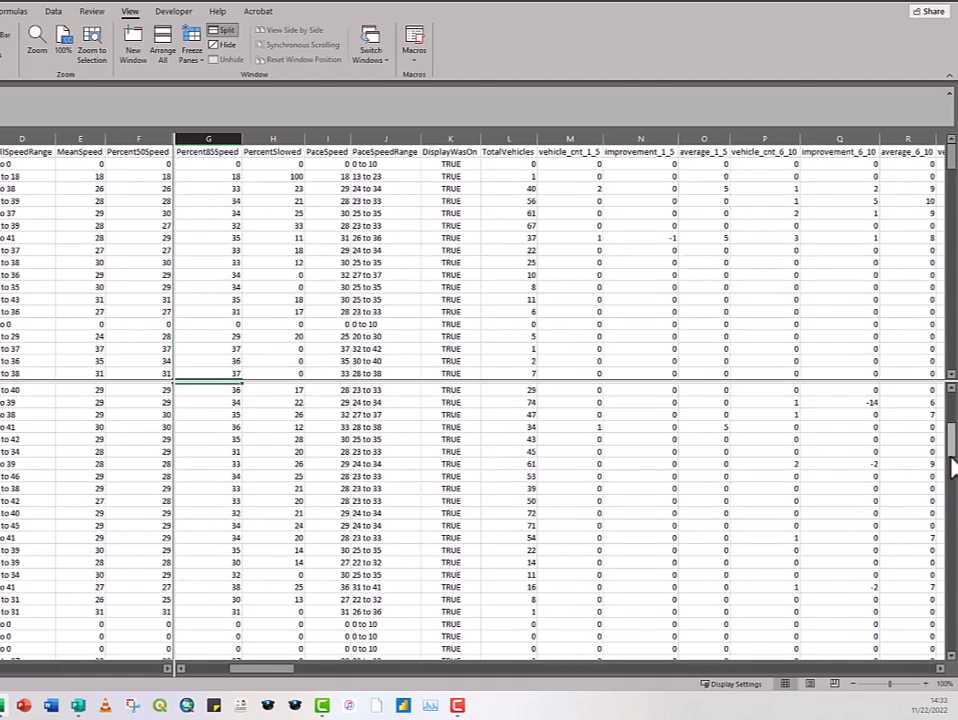
pyautogui.moveTo(953, 438); pyautogui.dragTo(951, 410)
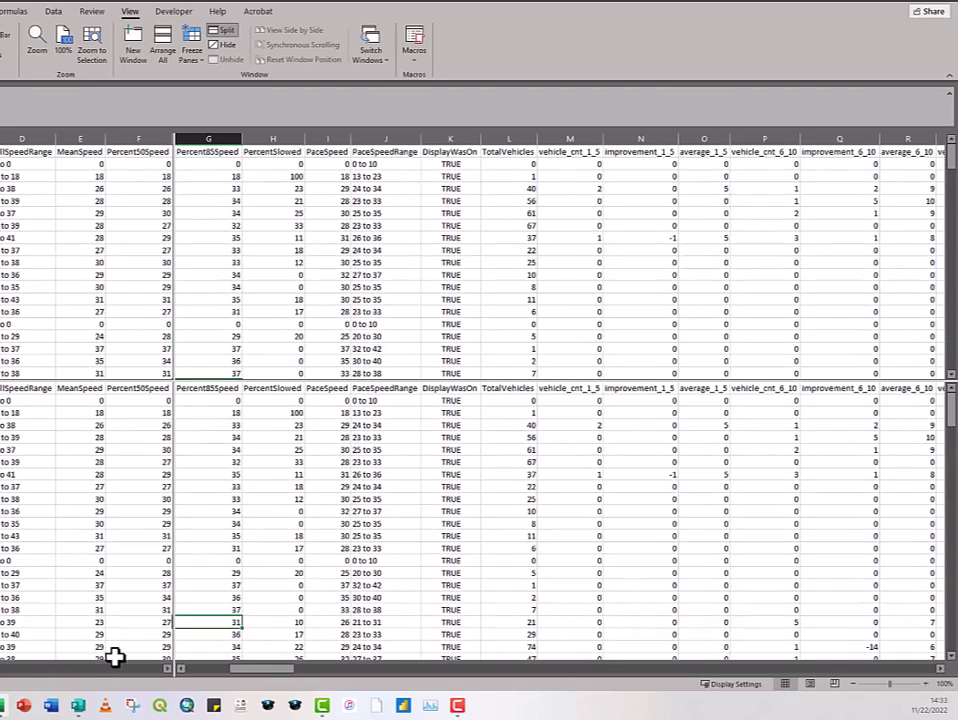
pyautogui.moveTo(265, 673); pyautogui.dragTo(240, 677)
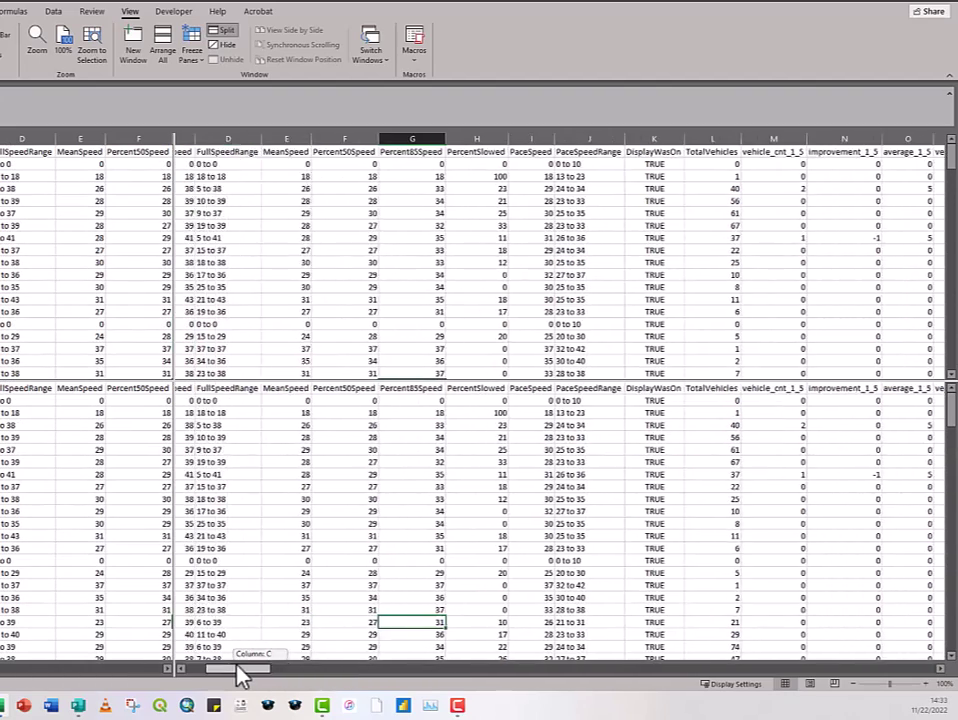
pyautogui.moveTo(70, 684)
pyautogui.mouseDown()
pyautogui.moveTo(53, 684)
pyautogui.moveTo(145, 678)
pyautogui.moveTo(85, 680)
pyautogui.mouseUp()
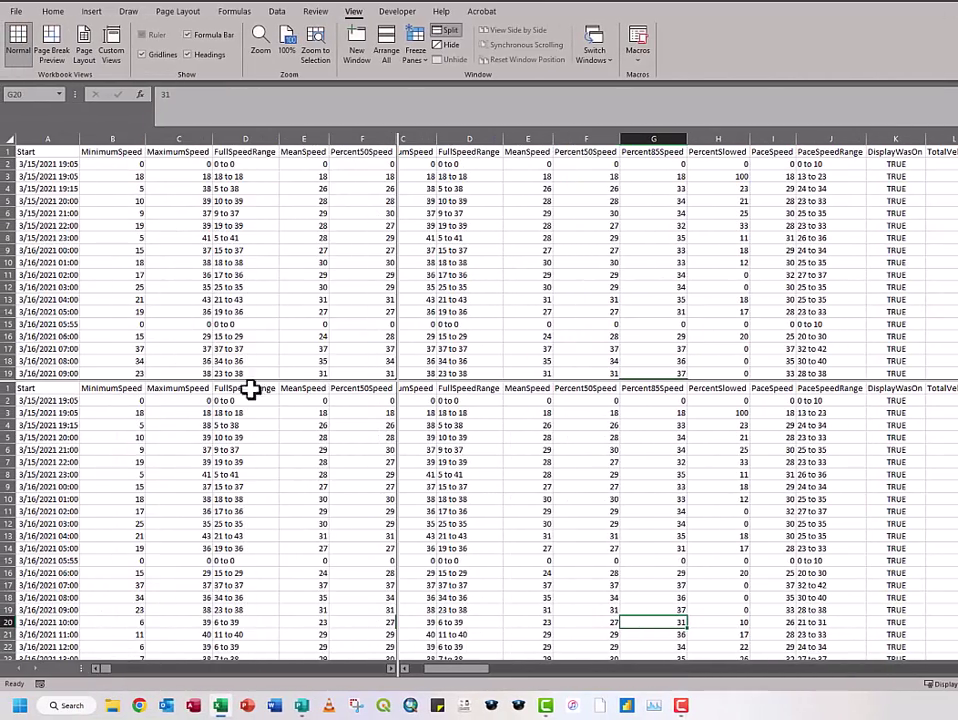